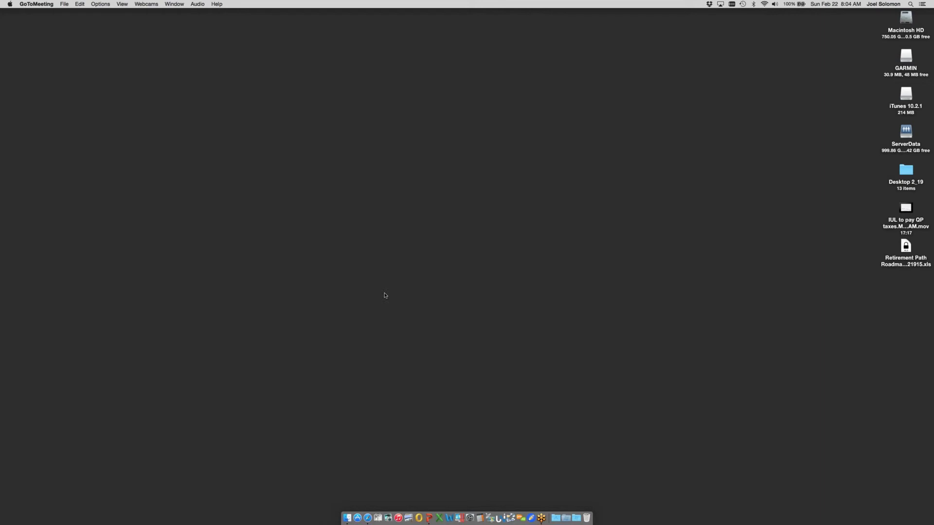
- Open Safari, load the bookmarked RoadmapJuly1 site and enter TheRoadmap Suite
left_click(366, 516)
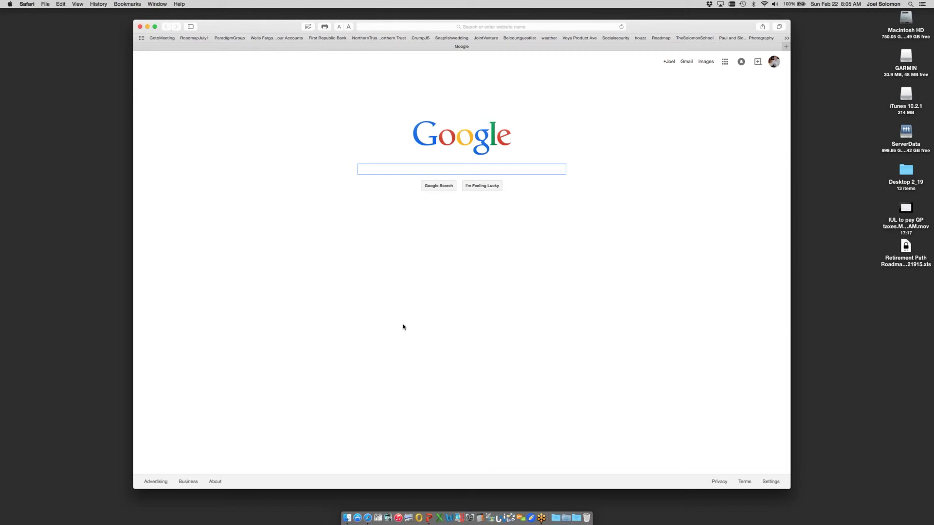
left_click(195, 38)
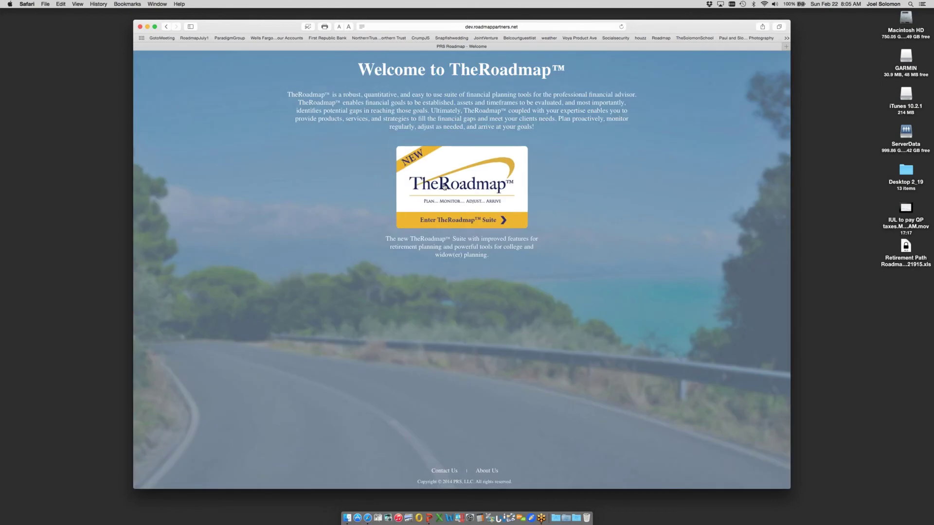
left_click(444, 186)
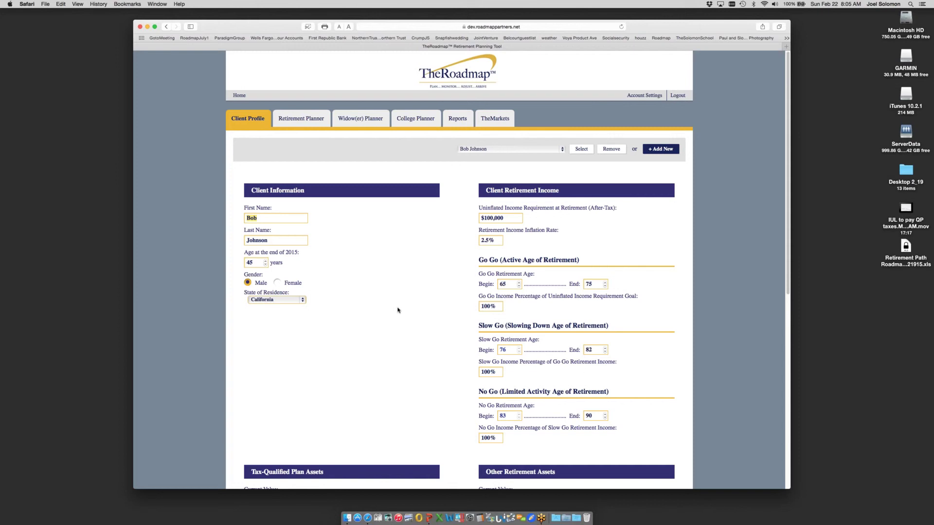
- Add a new client with the client's first and last name, age 45 and California as state of residence
left_click(662, 149)
type("Joel")
key("Tab")
type("S")
left_click(253, 261)
type("45")
left_click(303, 300)
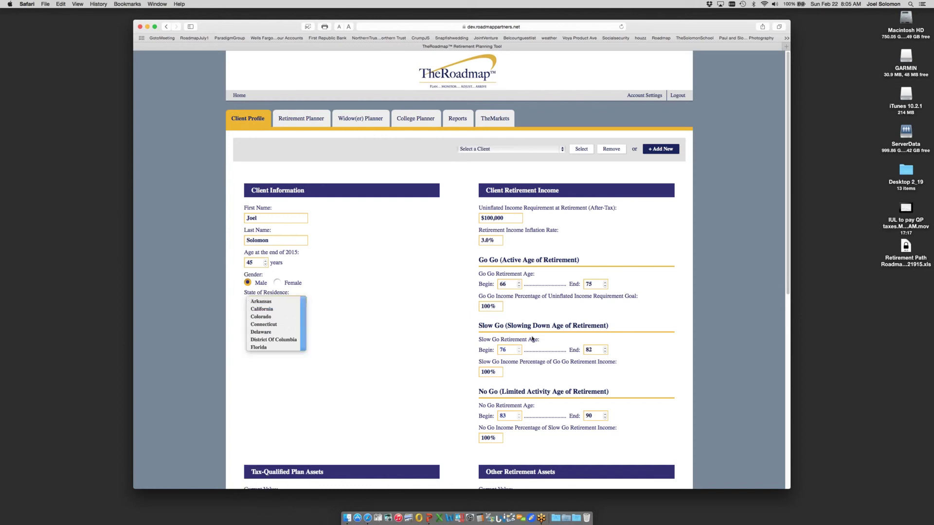
key("Return")
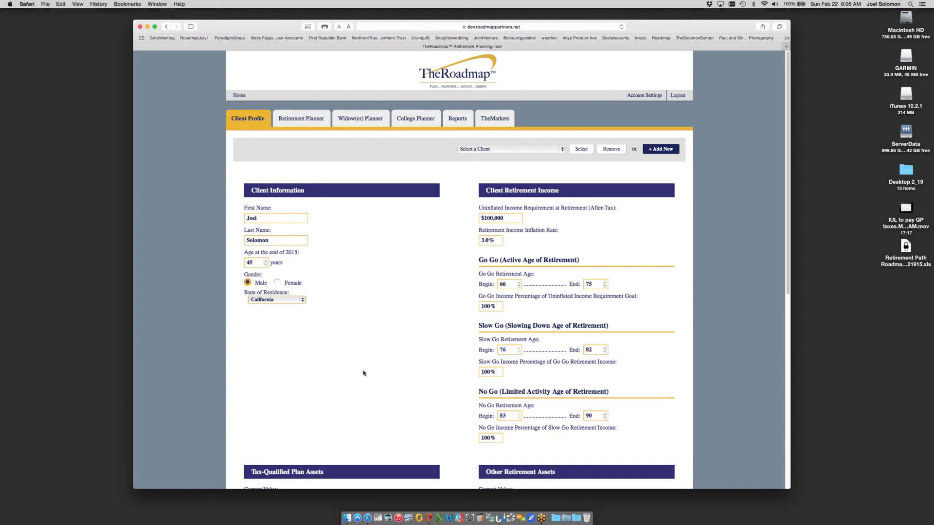
- Save the client profile with its default income, asset and tax assumptions, and confirm the profile preview
scroll(366, 404, "down", 3)
scroll(366, 404, "down", 2)
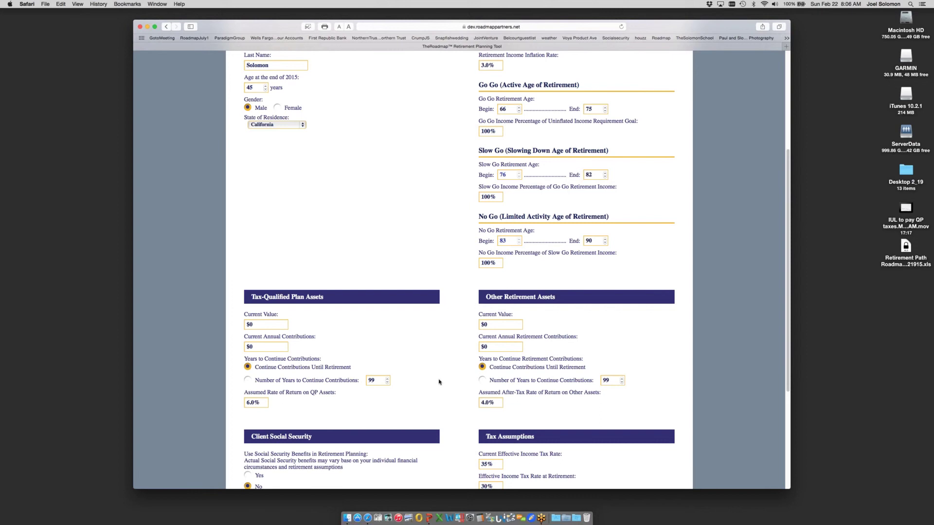
scroll(437, 382, "down", 5)
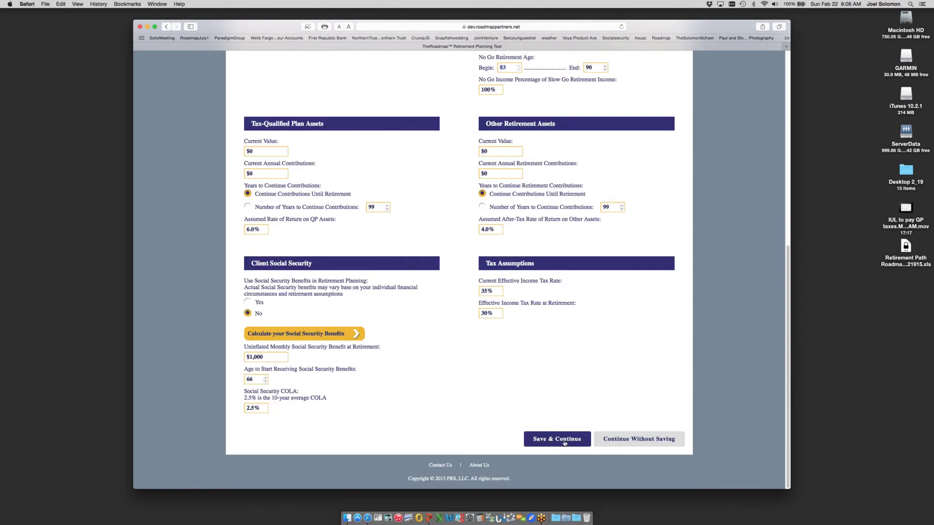
left_click(564, 443)
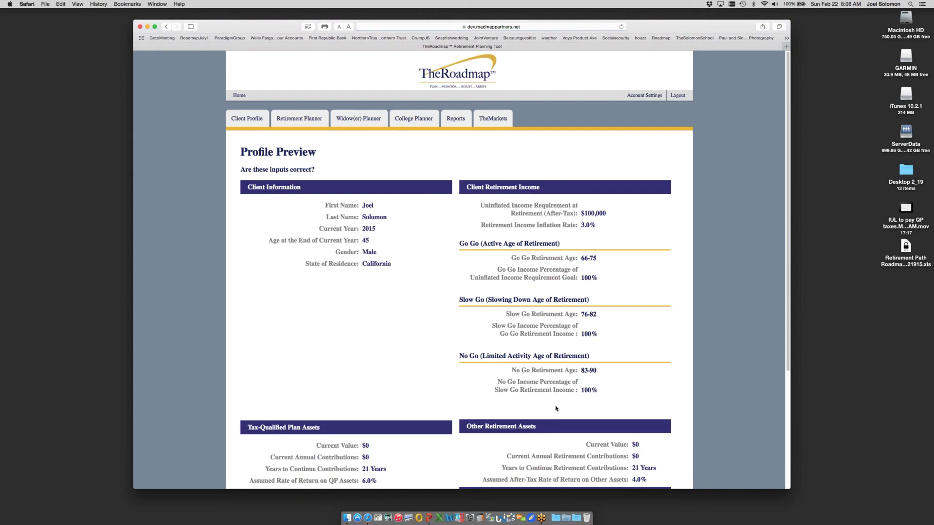
scroll(564, 443, "down", 5)
left_click(600, 424)
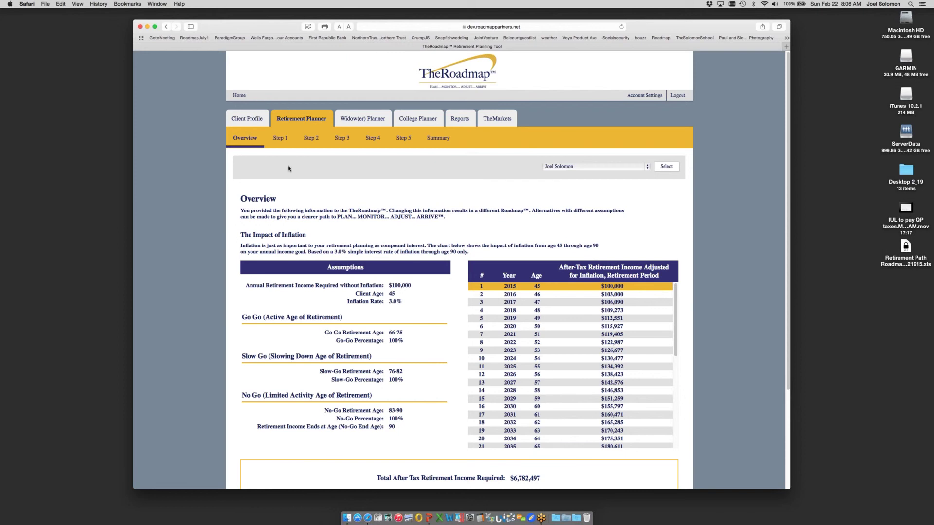
- In the College Planner, enter the first child's name, age 5, 13 years until capital is required and a $30,000 tuition goal
left_click(427, 122)
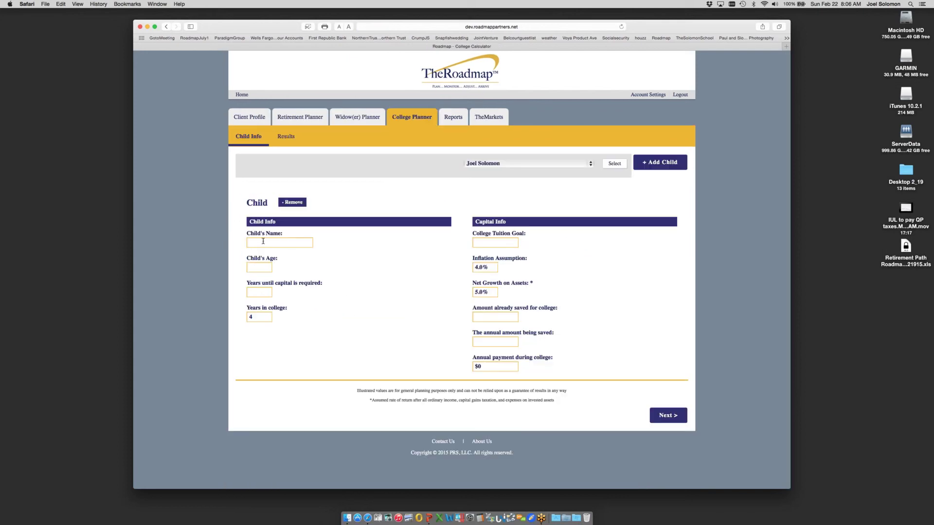
left_click(265, 240)
type("Sl;o")
key("BackSpace")
key("BackSpace")
type("oane")
key("Tab")
type("5")
left_click(255, 291)
type("13")
type("0000")
- Try a 5% inflation assumption for the first child's tuition and restore it to 4.0%
left_click_drag(481, 267, 465, 267)
type("5")
left_click(455, 286)
left_click_drag(483, 267, 469, 267)
type("4.0")
left_click_drag(482, 292, 473, 292)
left_click(488, 296)
- Enter $25,000 already saved, $5,000 saved annually and a $10,000 annual payment during college, and show the results enlarged
left_click(481, 316)
type("25,000")
left_click(480, 342)
type("5,000")
key("Tab")
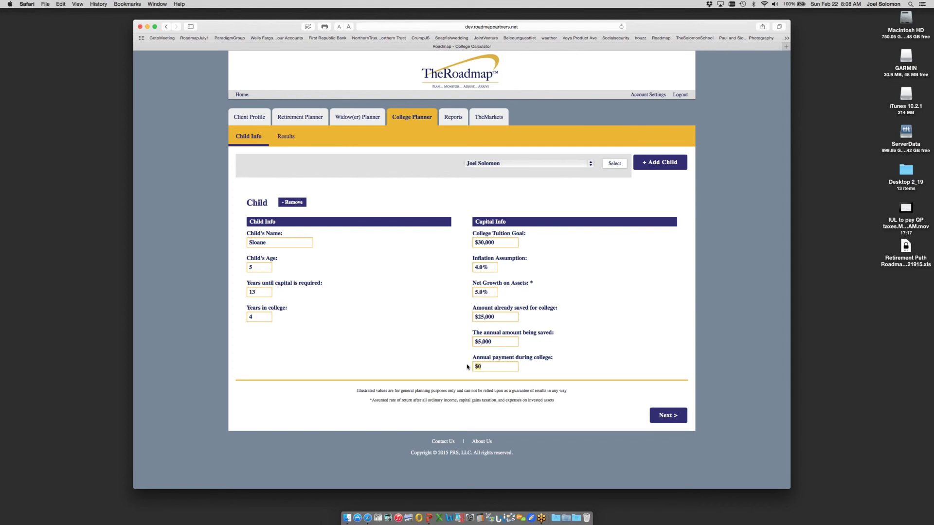
type("$10,000")
left_click(666, 416)
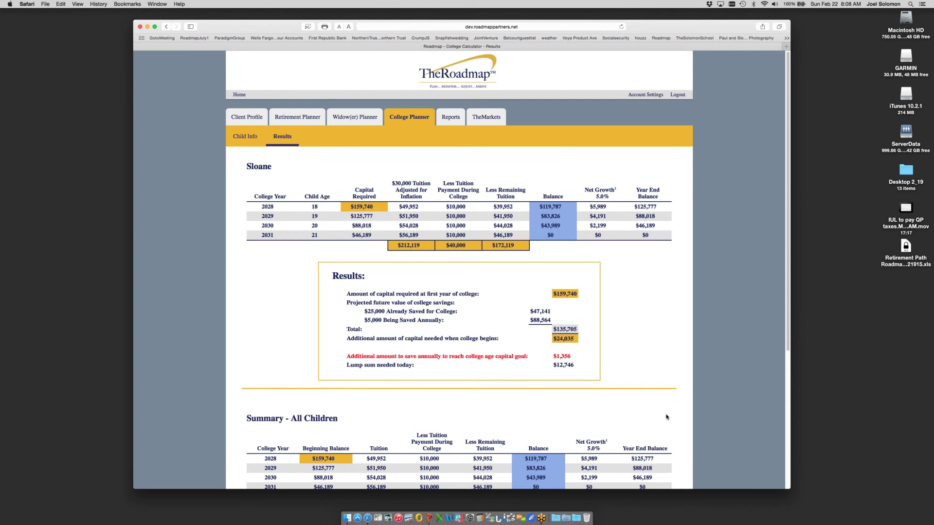
left_click(349, 27)
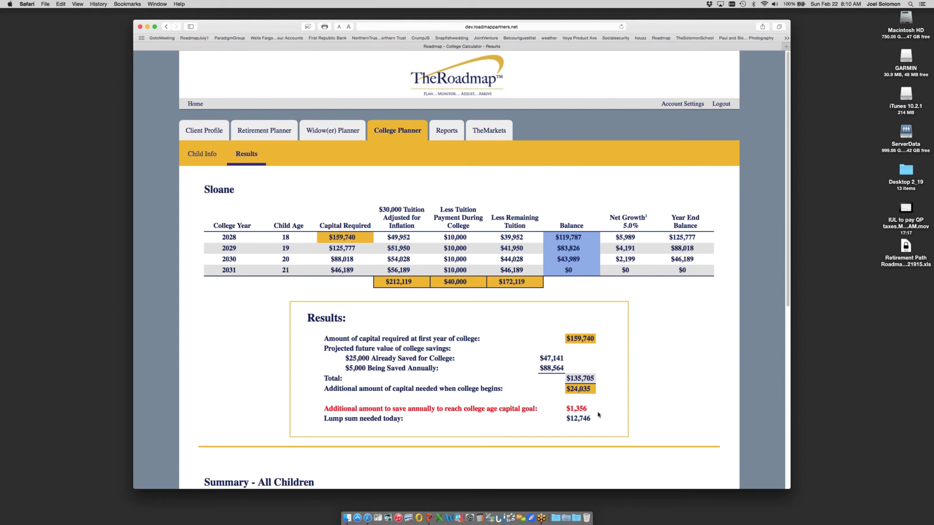
- Add a second child to the college plan with the child's name, age 1 and 17 years until capital is required
left_click(202, 154)
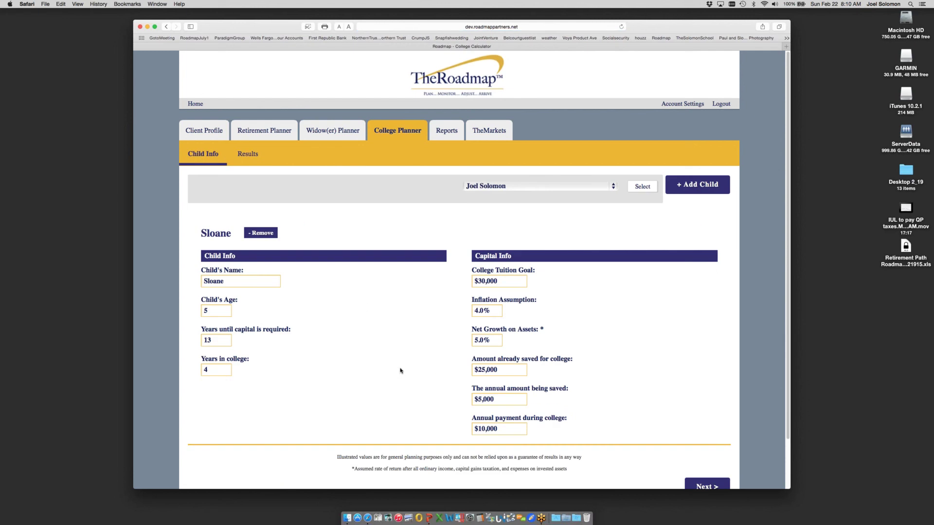
left_click(704, 187)
scroll(375, 318, "down", 2)
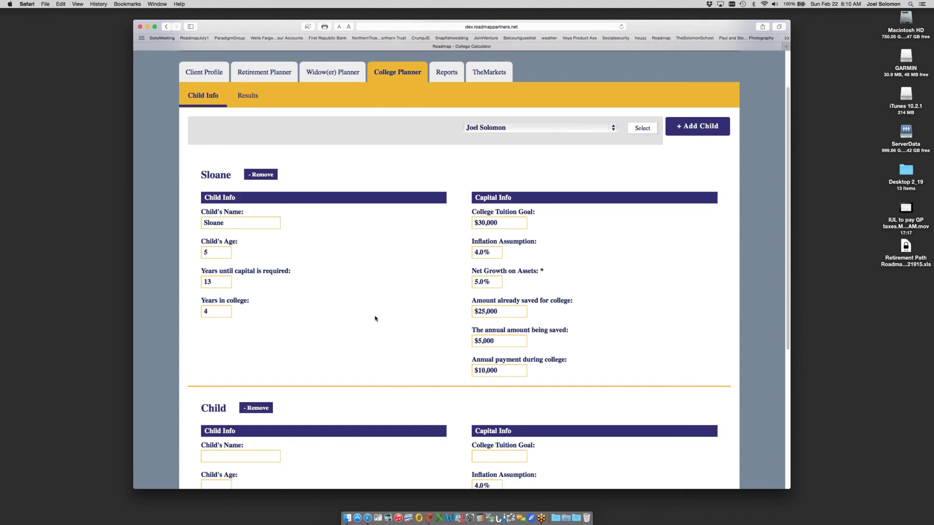
scroll(376, 319, "down", 4)
left_click(214, 342)
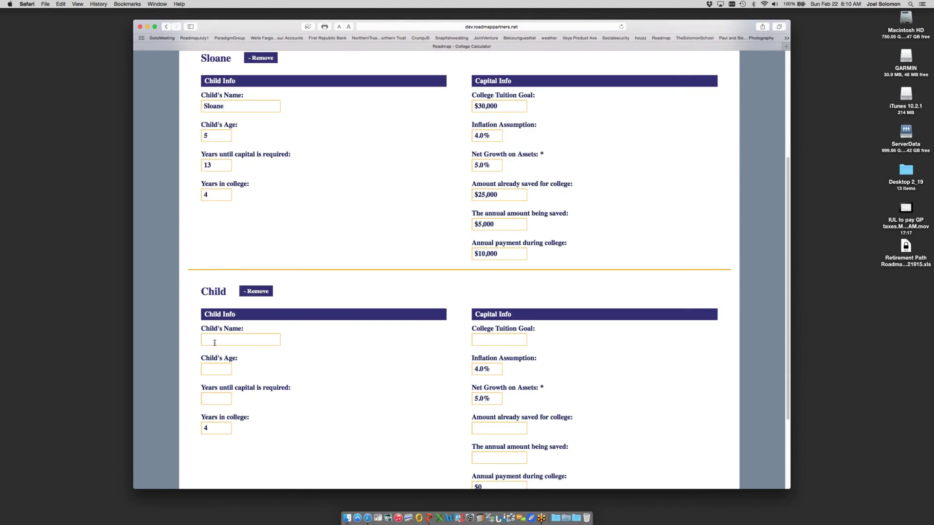
type("Paige")
left_click(222, 373)
type("1")
left_click(211, 396)
type("17")
- Give the second child a $40,000 tuition goal, $0 already saved and $4,000 saved annually, and calculate the results
left_click(490, 339)
type("40,000")
left_click(484, 428)
type("0")
left_click(486, 458)
type("4,000")
scroll(609, 449, "down", 2)
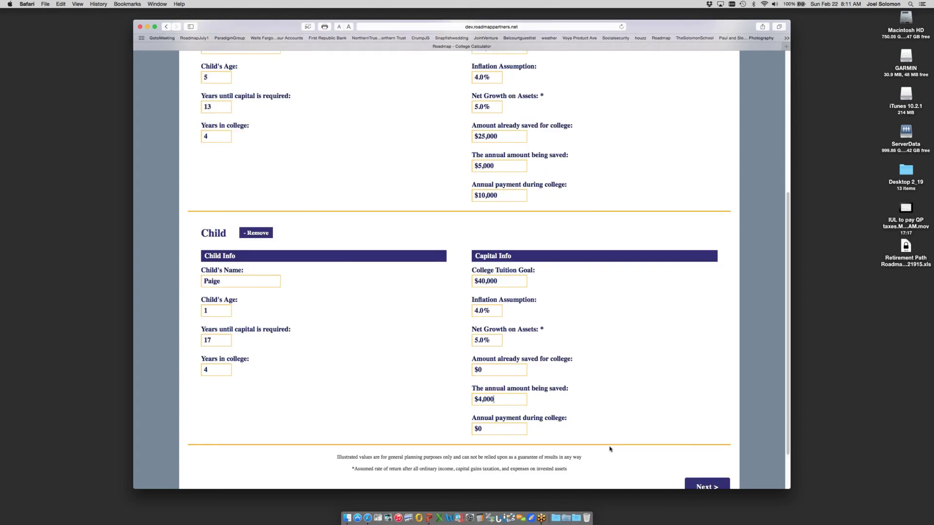
left_click(480, 427)
left_click(705, 487)
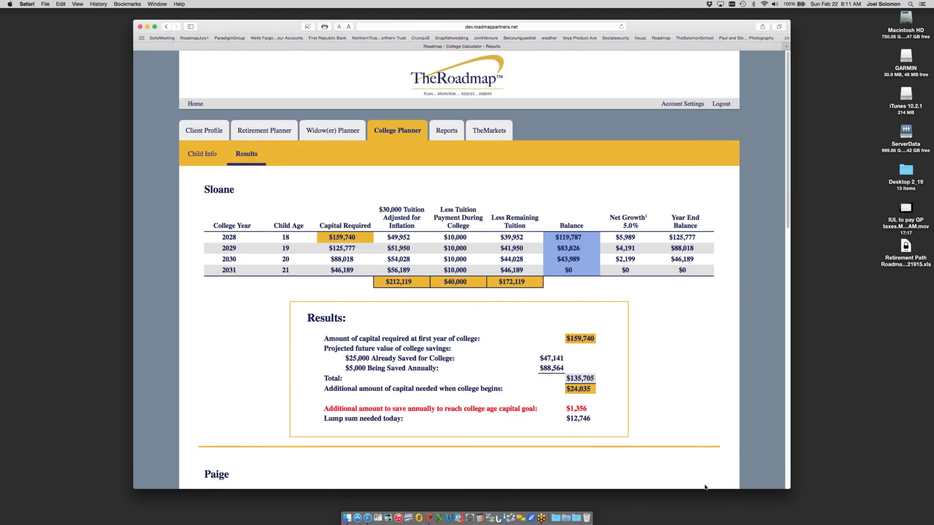
- Review both children's results and the all-children summary, and generate the college plan as a PDF
scroll(403, 366, "down", 5)
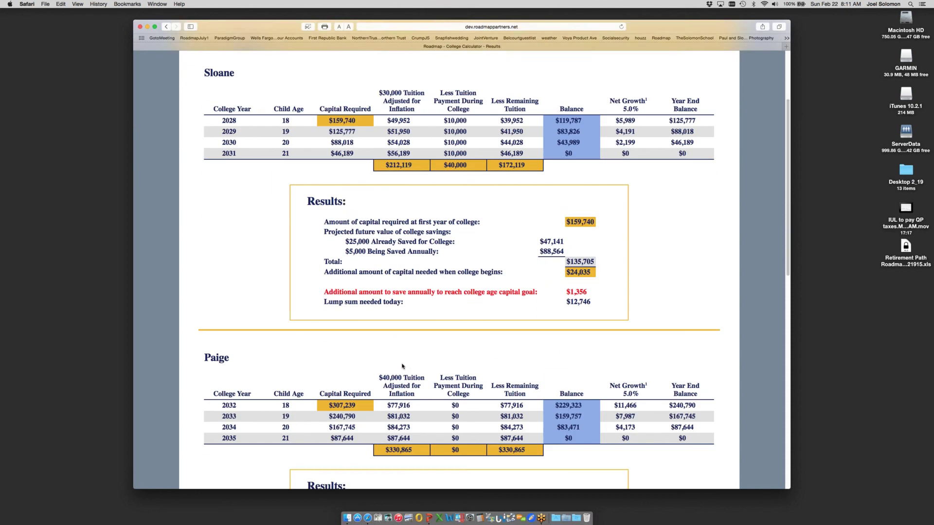
scroll(359, 206, "down", 1)
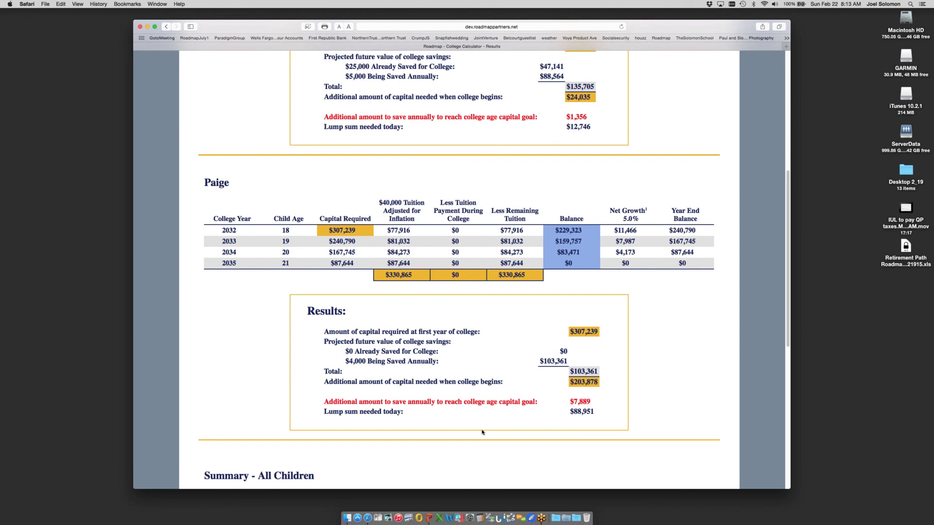
scroll(480, 439, "down", 10)
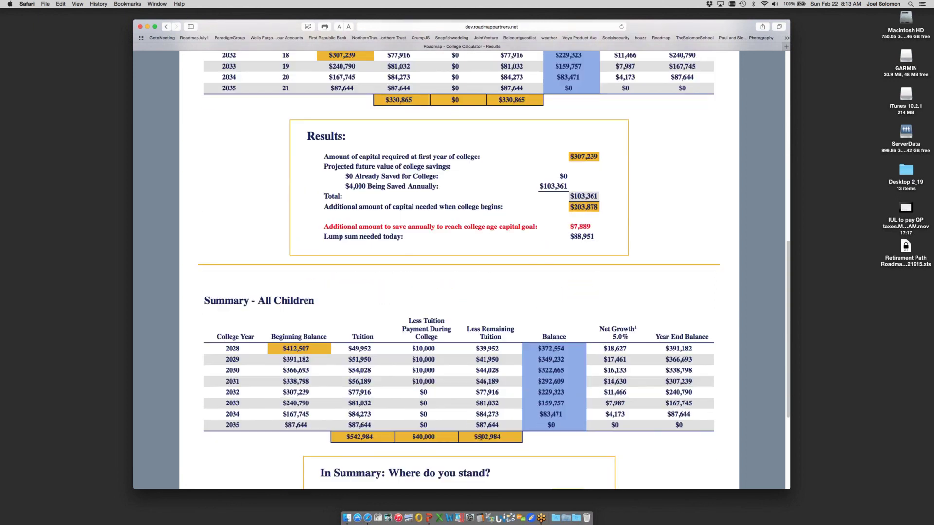
scroll(481, 440, "down", 5)
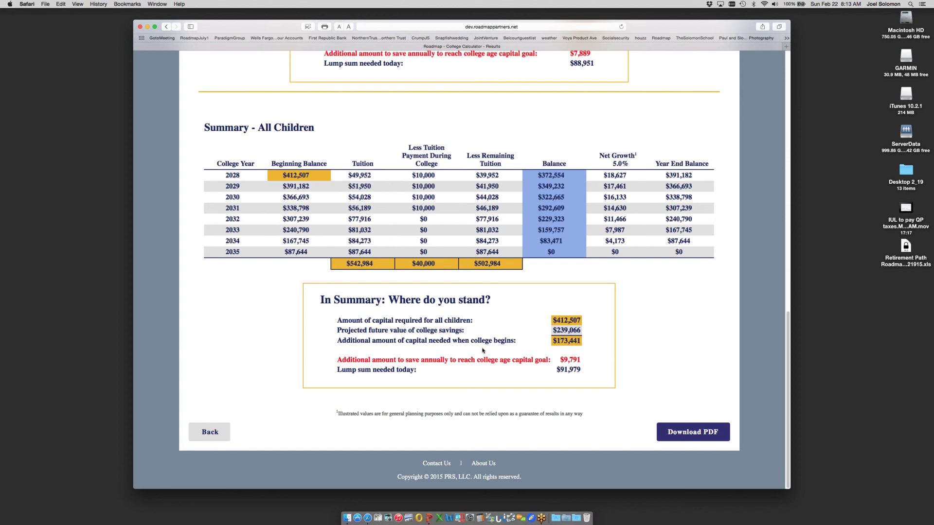
left_click(576, 340)
left_click(693, 435)
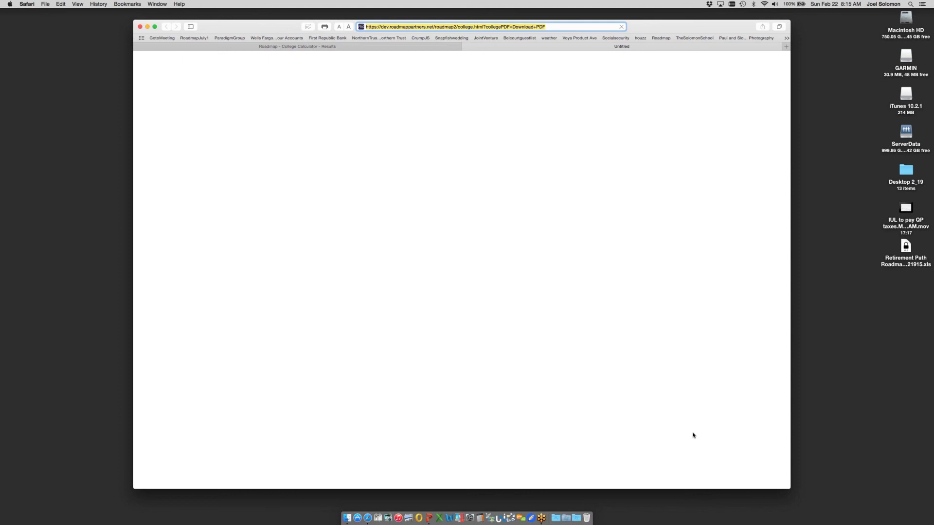
key("Return")
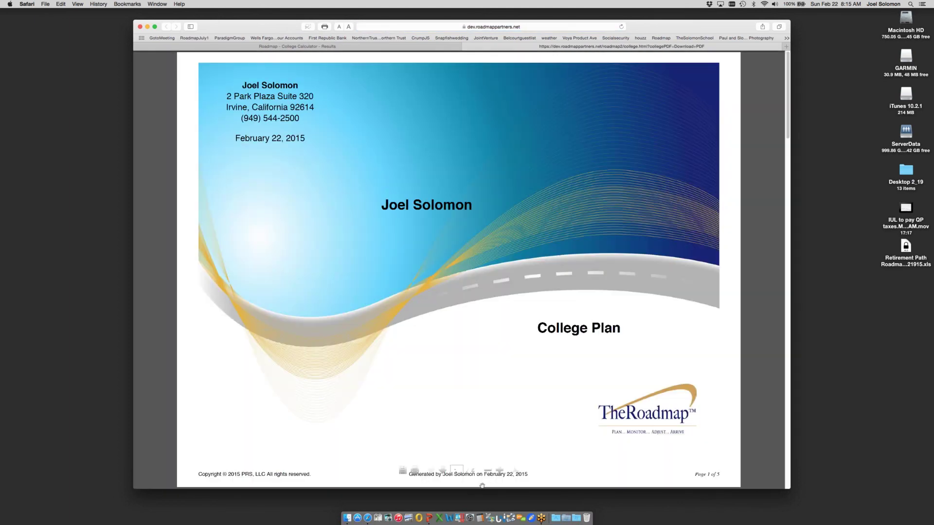
- Page through the college plan PDF from its cover to the all-children summary on page 5
mouse_move(442, 470)
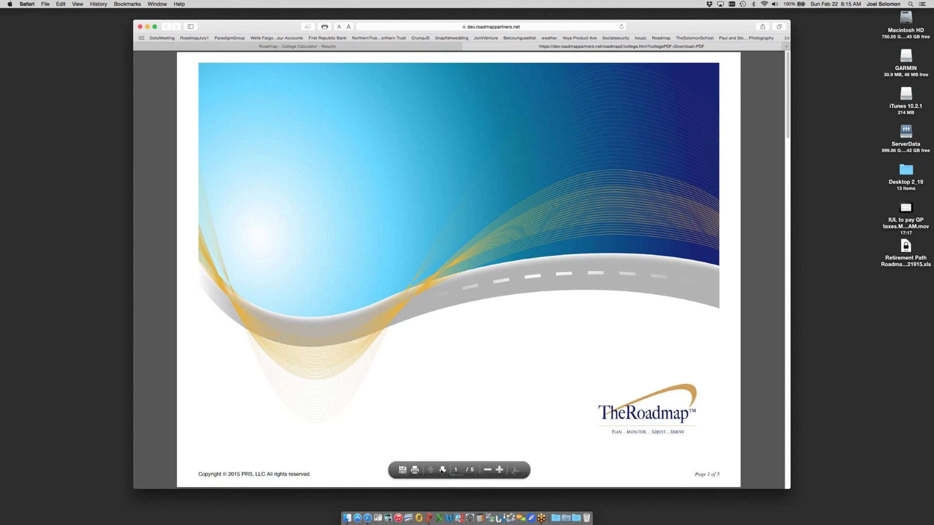
left_click(442, 470)
left_click(442, 470)
left_click(442, 470)
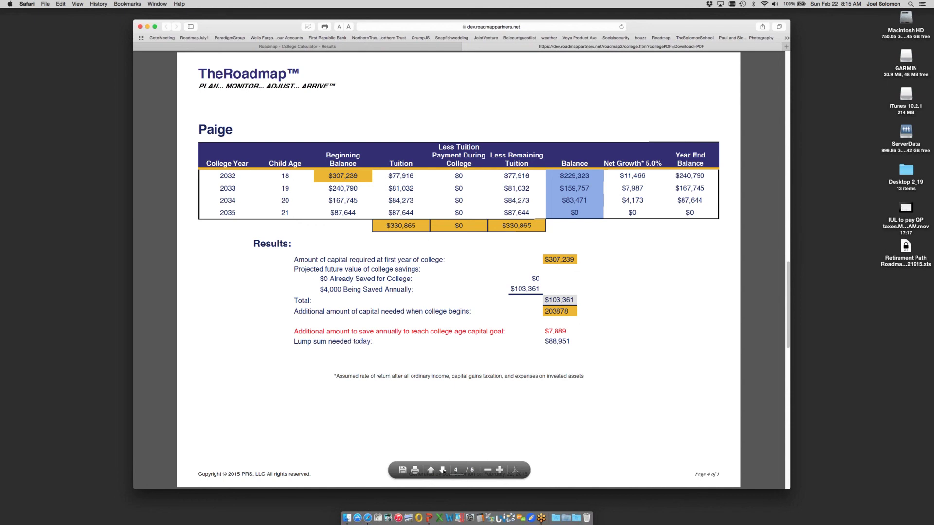
left_click(442, 469)
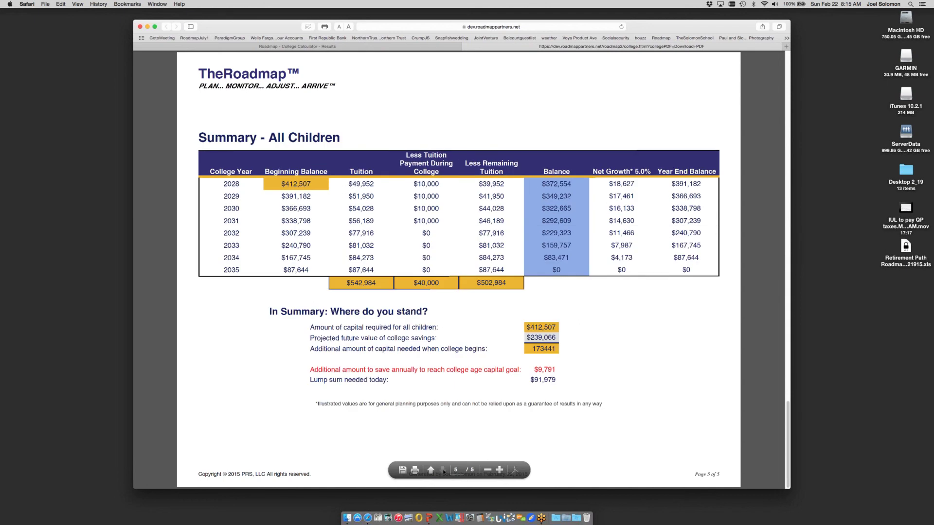